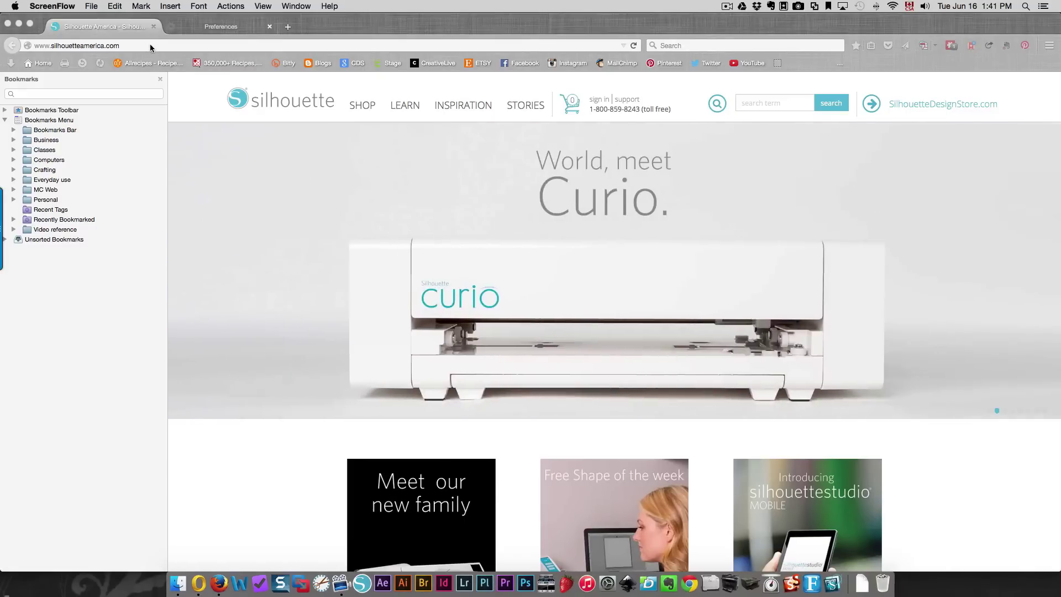
- Load silhouetteamerica.com in Firefox by picking its address bar suggestion
click(151, 44)
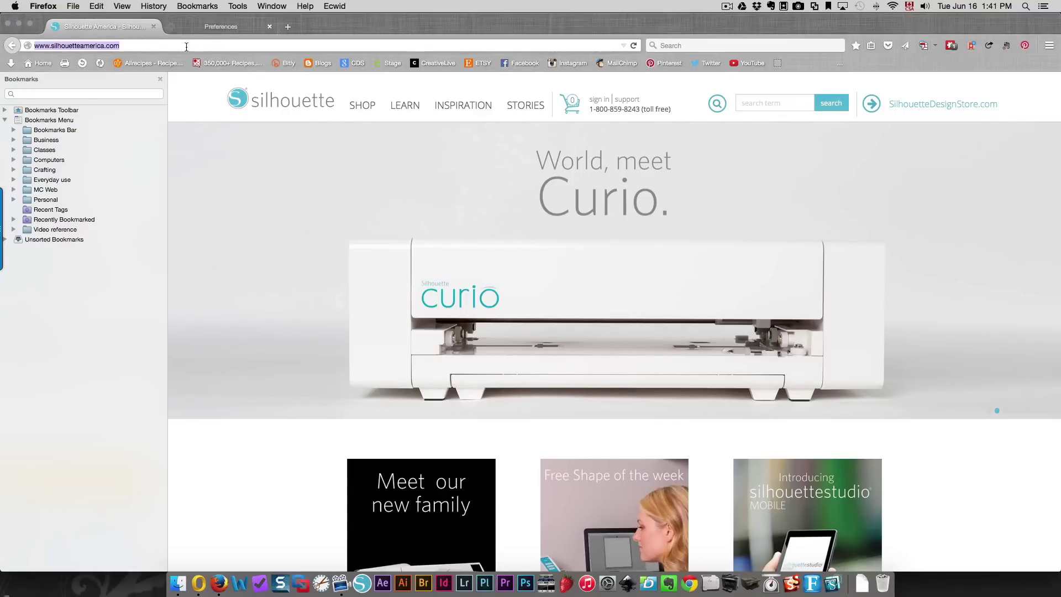
text(silhouetteam)
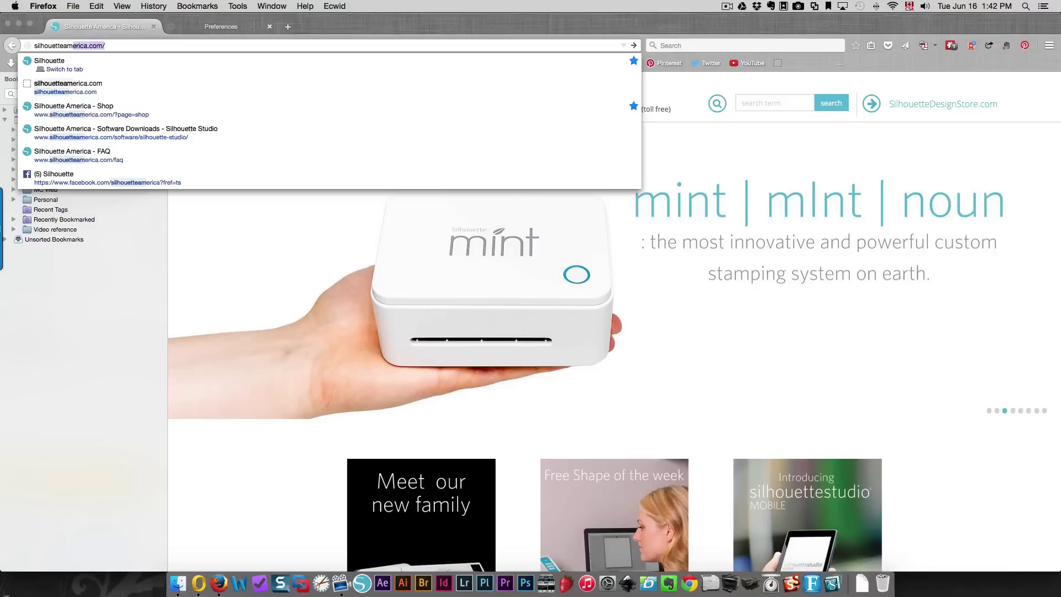
click(121, 91)
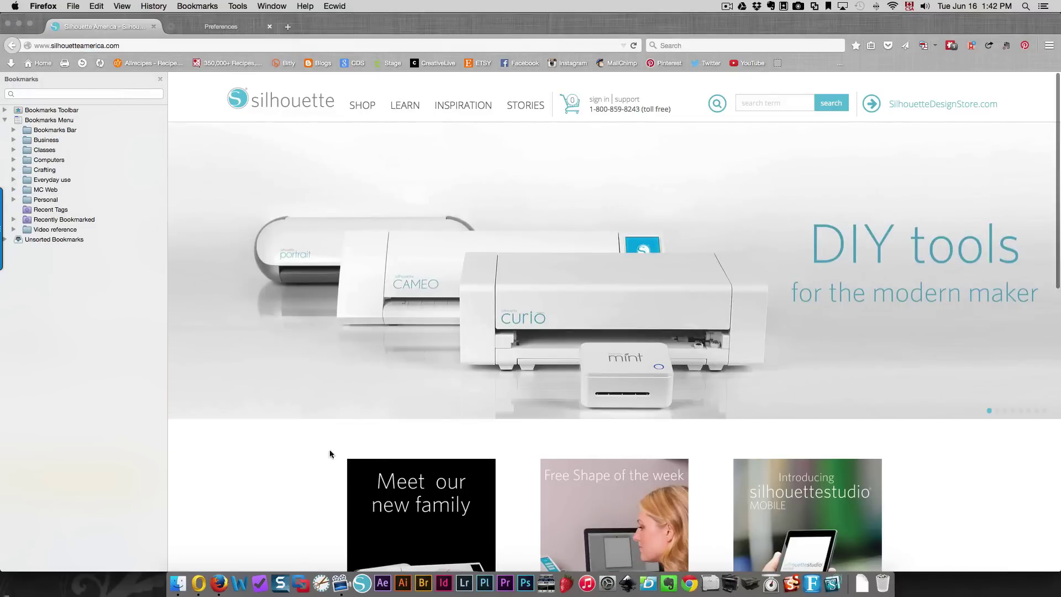
scroll(306, 446, down, 3)
scroll(306, 447, down, 10)
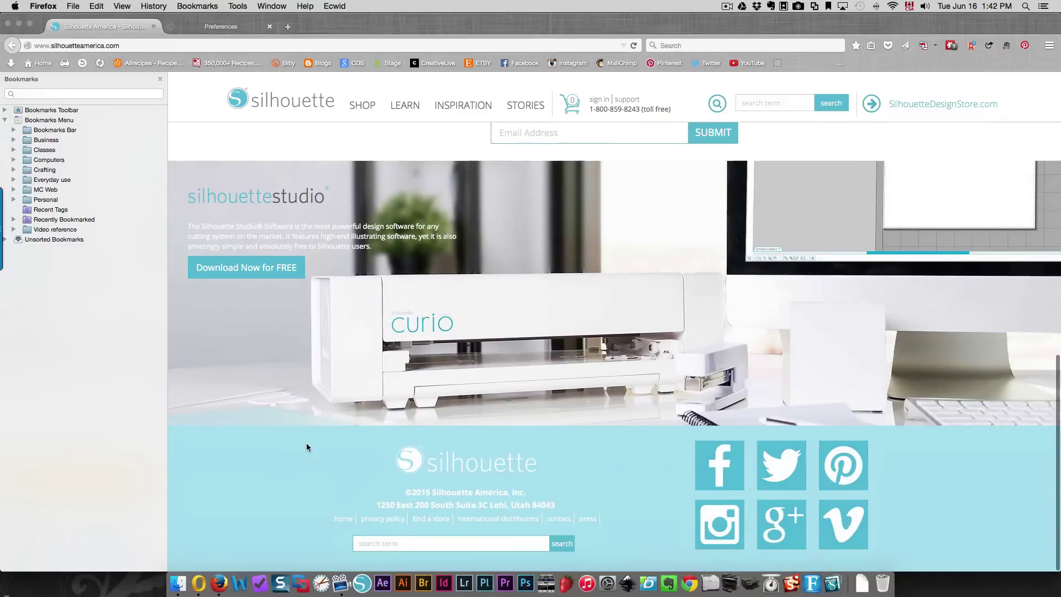
- Follow 'Download Now for FREE' to the Silhouette Studio page offering the v3.3.632 Mac update
click(216, 269)
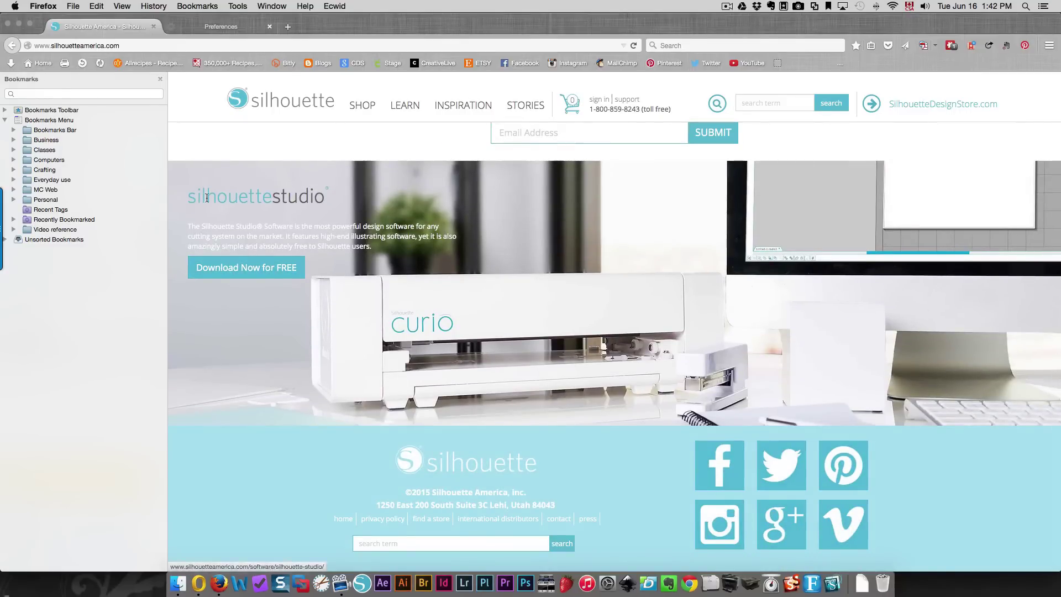
click(222, 267)
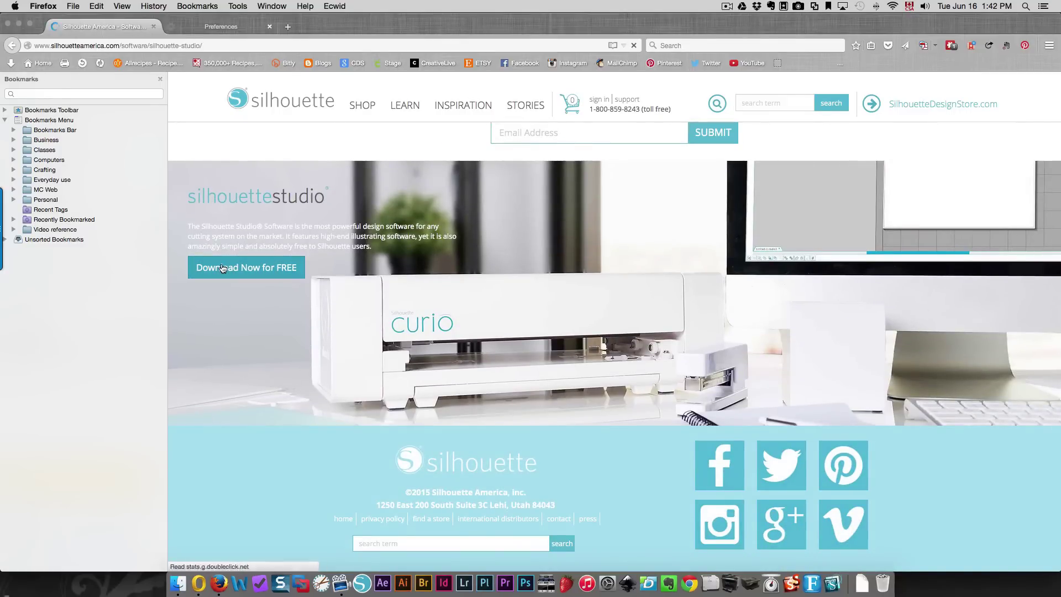
scroll(523, 268, down, 3)
scroll(524, 268, down, 10)
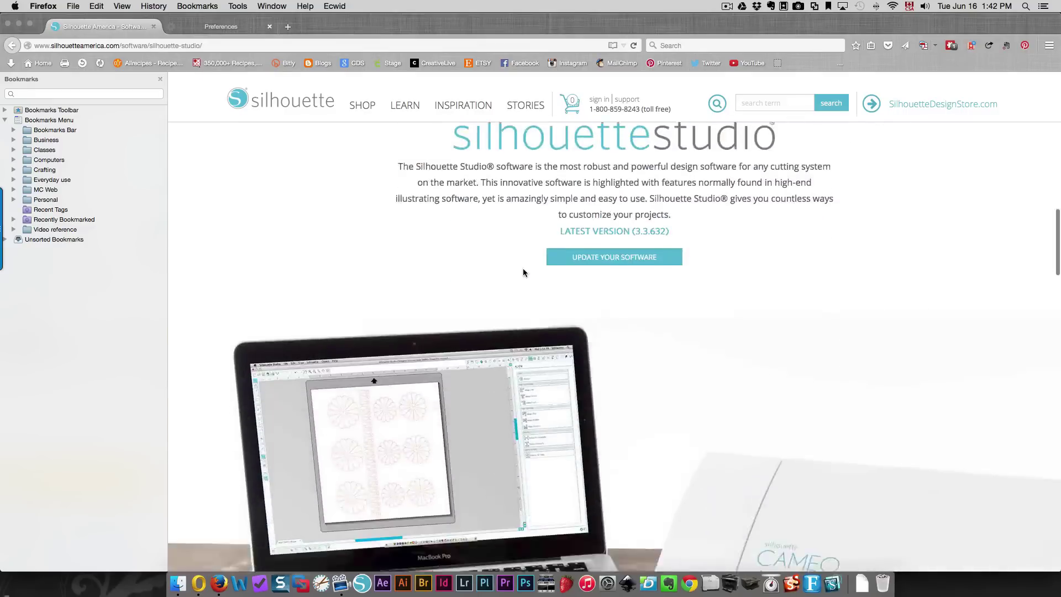
scroll(523, 268, down, 10)
scroll(523, 268, down, 10)
scroll(523, 267, up, 2)
scroll(523, 268, up, 3)
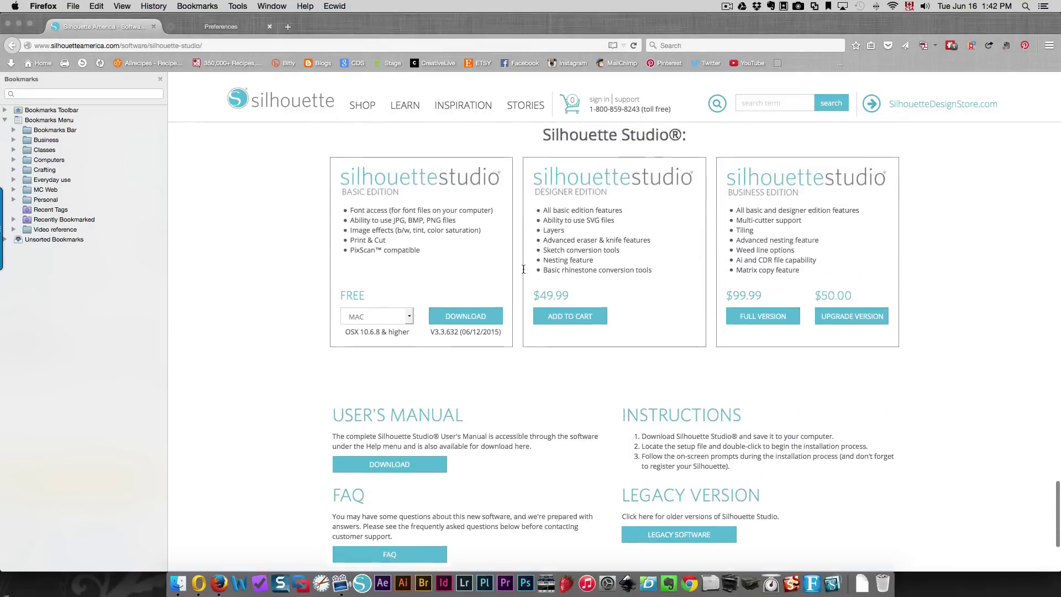
scroll(523, 267, up, 4)
scroll(523, 268, up, 1)
scroll(524, 268, up, 2)
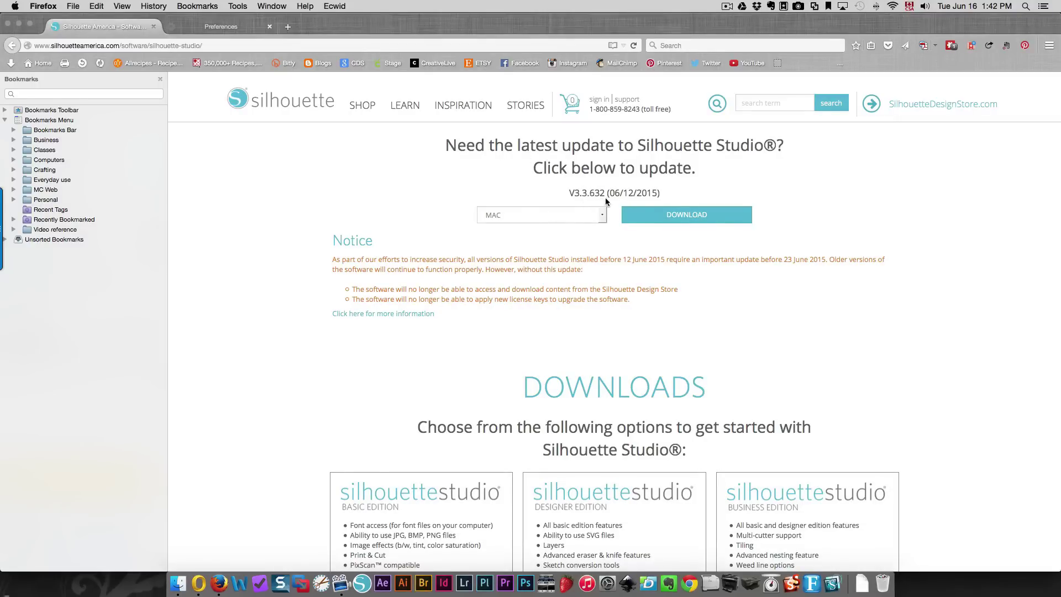
click(652, 214)
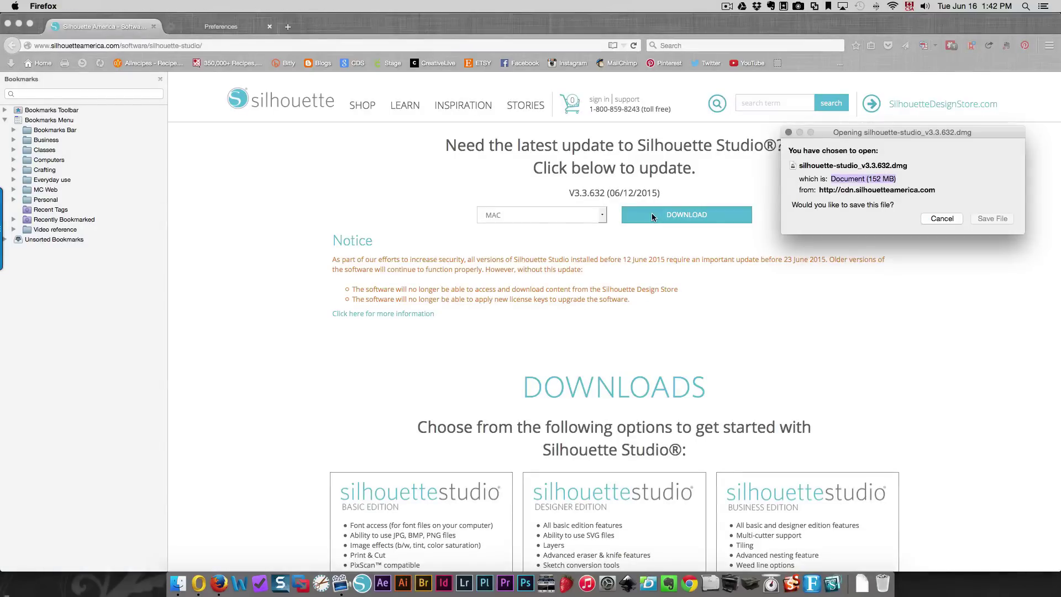
click(1005, 219)
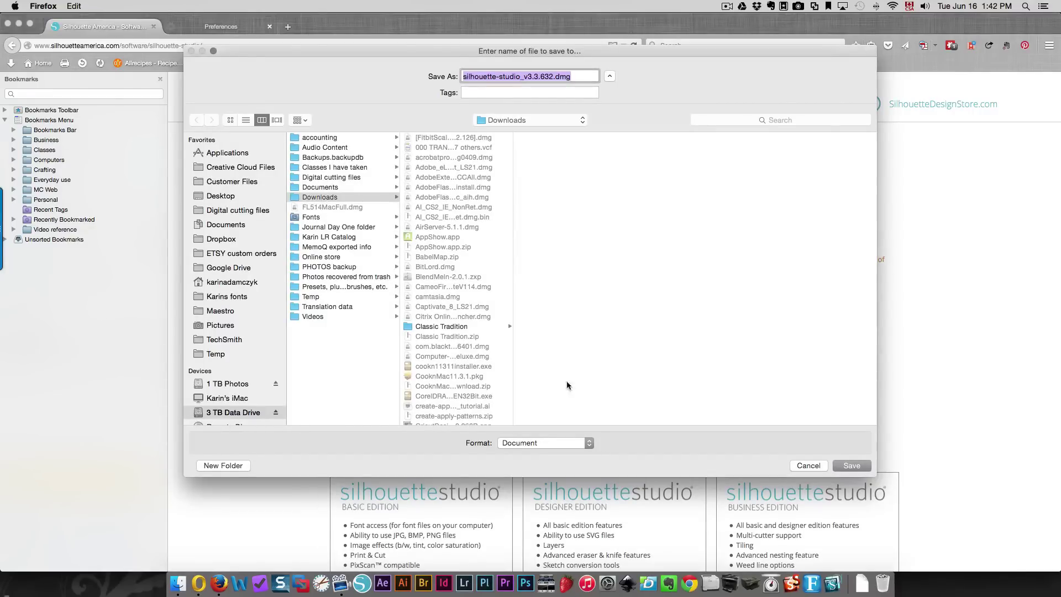
click(853, 466)
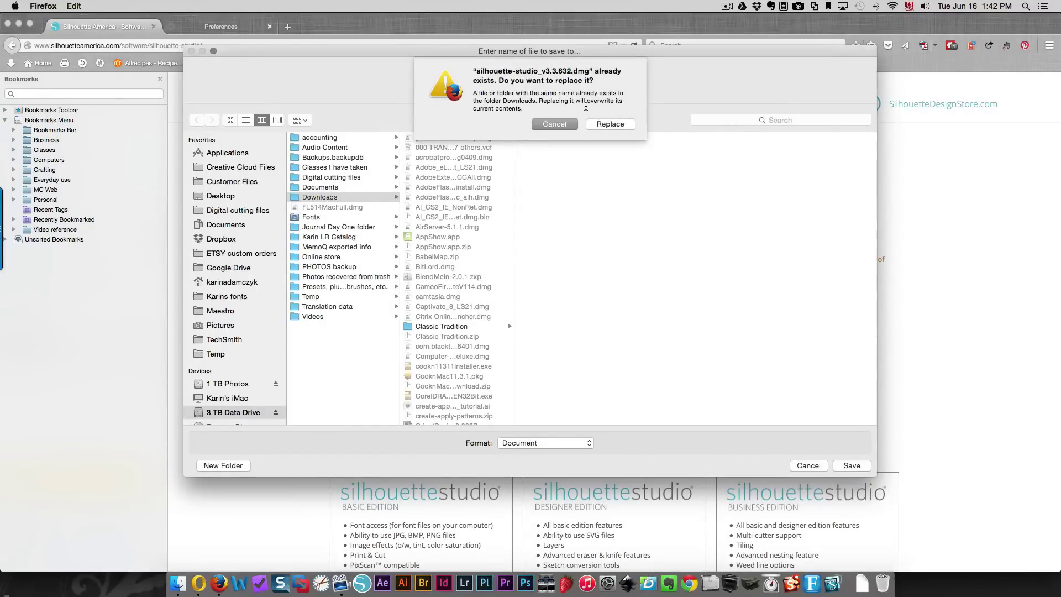
click(561, 124)
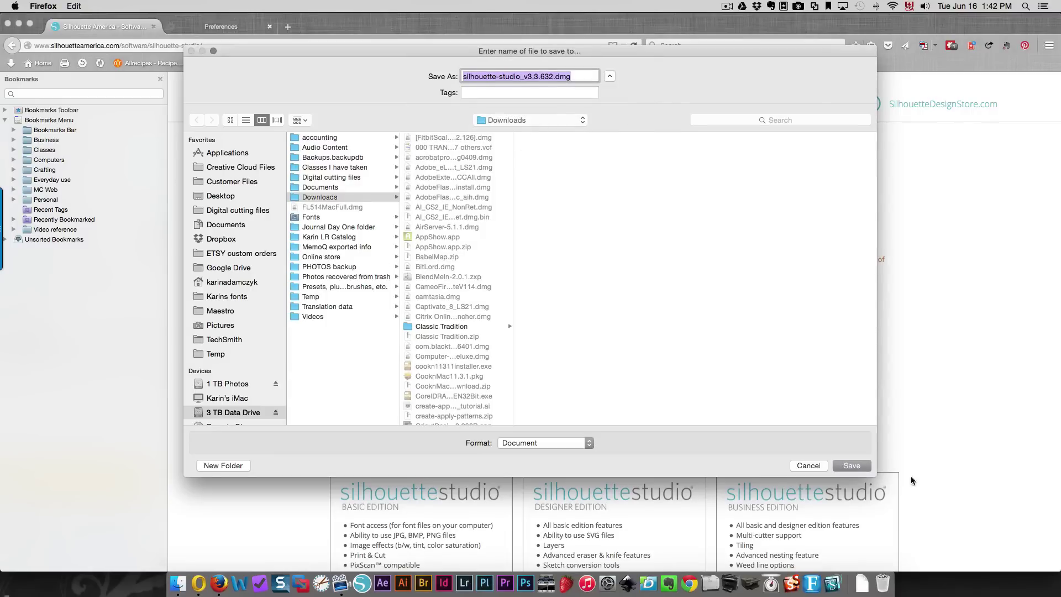
click(809, 465)
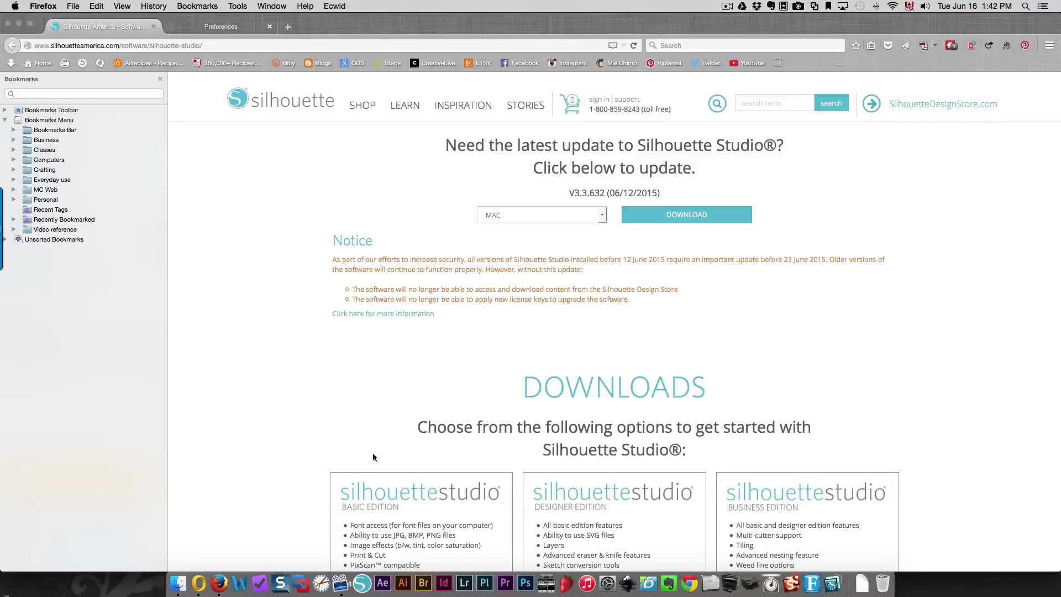
- Browse to 3 TB Data Drive > Downloads in Finder and select silhouette-studio_v3.3.632.dmg
click(179, 590)
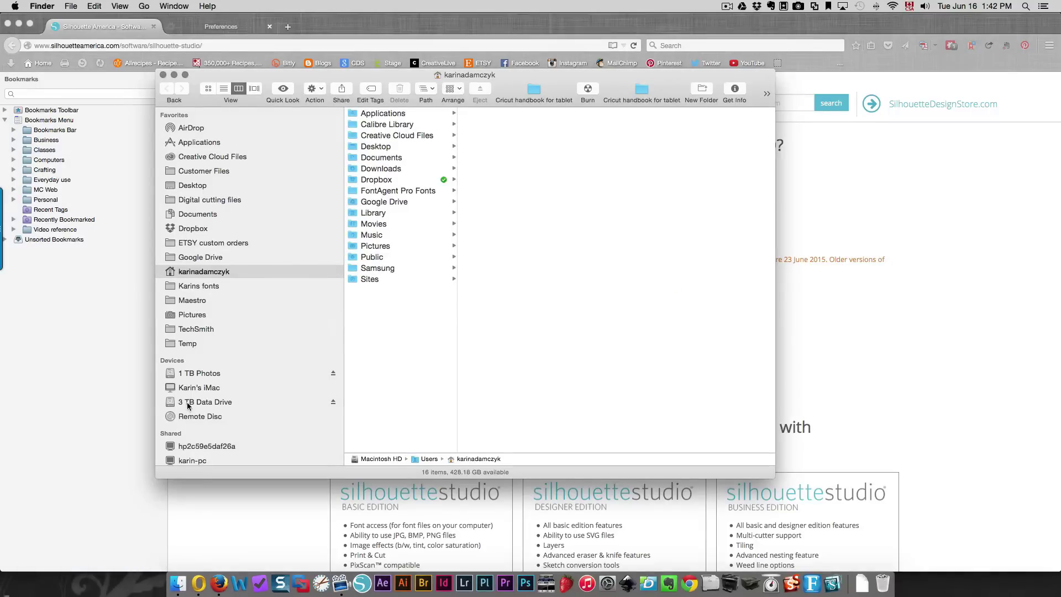
click(188, 402)
click(396, 179)
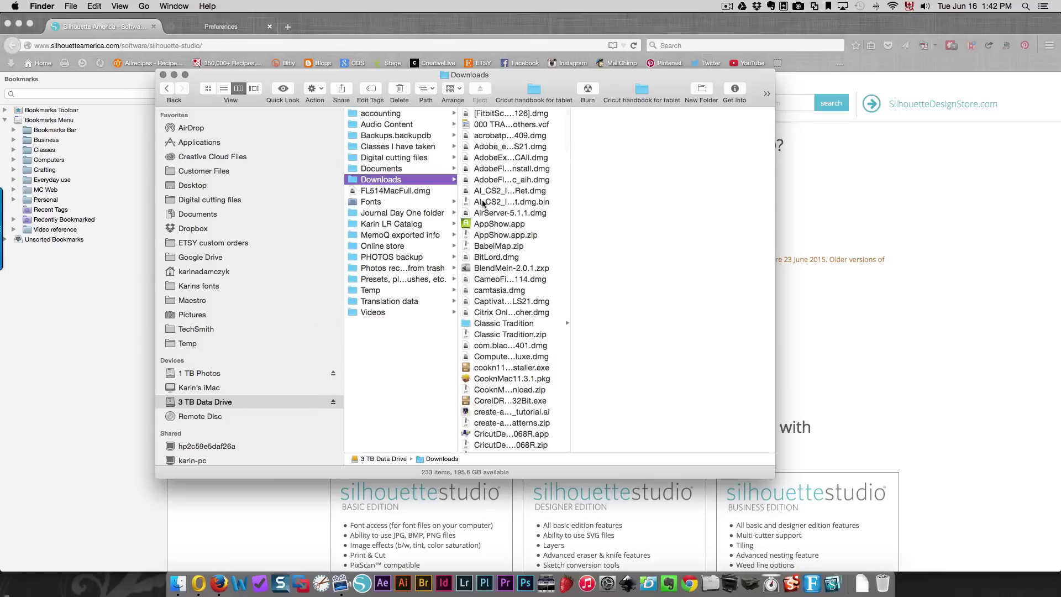
scroll(535, 249, down, 10)
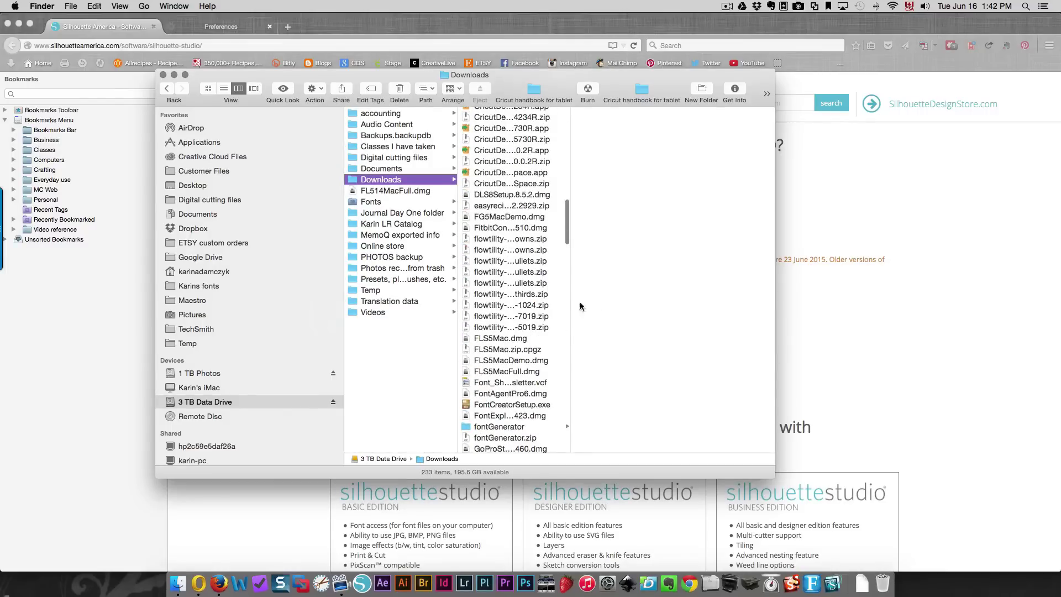
scroll(528, 375, down, 1)
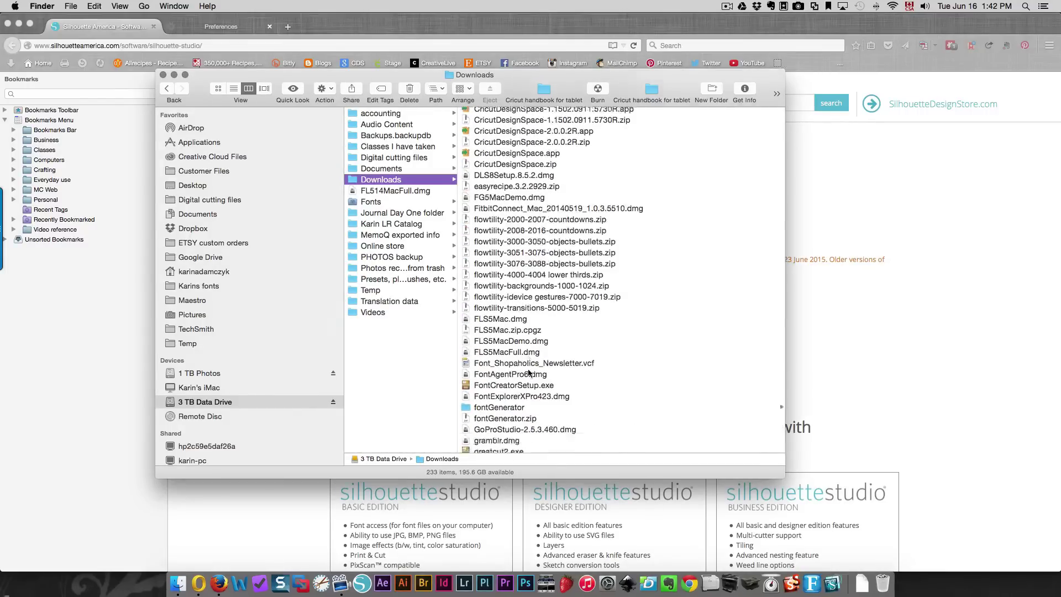
scroll(529, 375, down, 5)
scroll(528, 375, down, 5)
scroll(527, 375, down, 3)
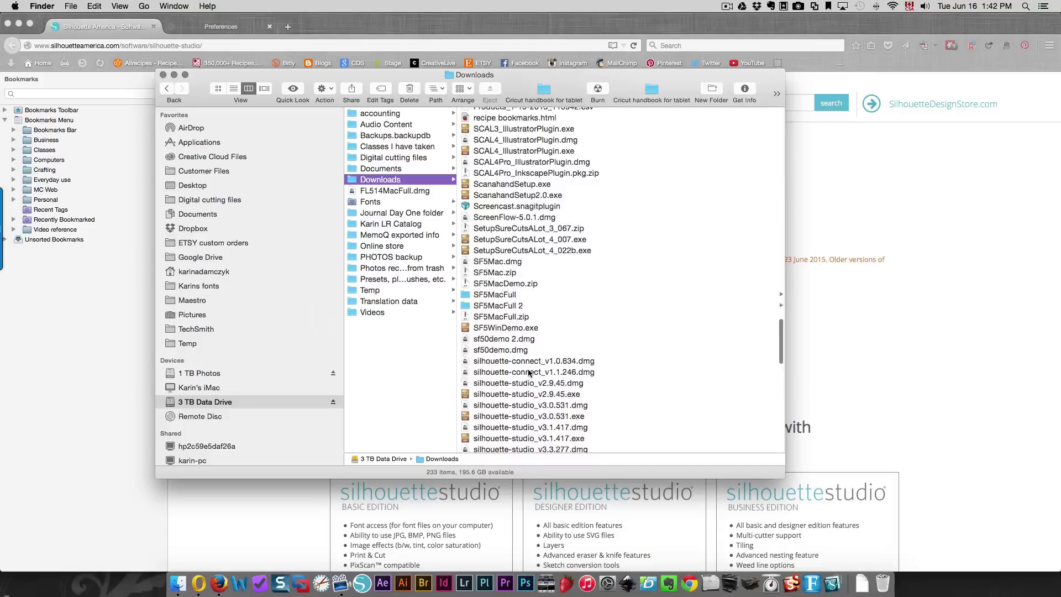
scroll(528, 371, down, 5)
scroll(528, 371, down, 3)
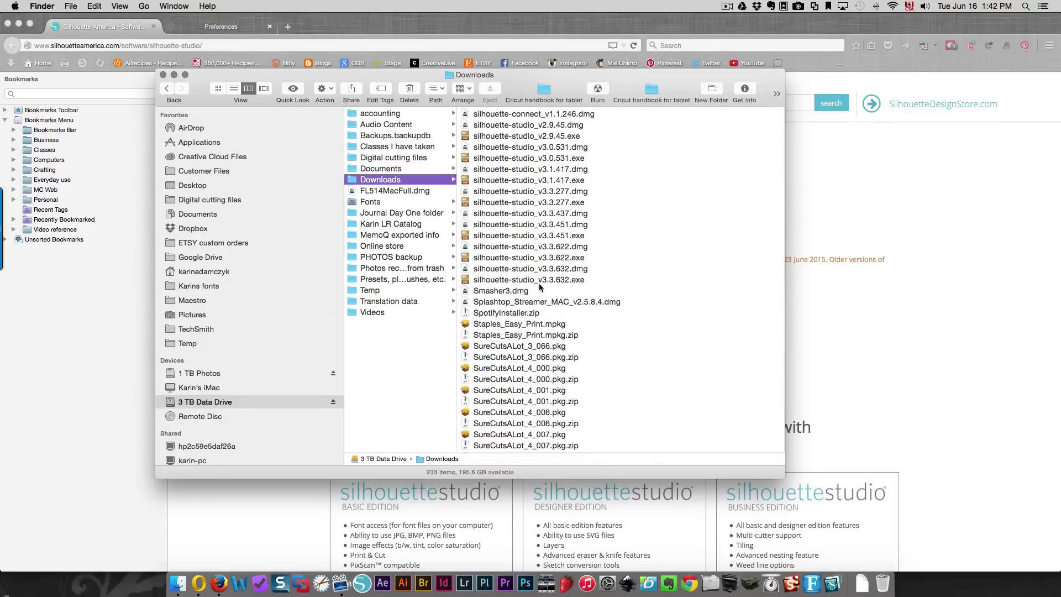
click(523, 279)
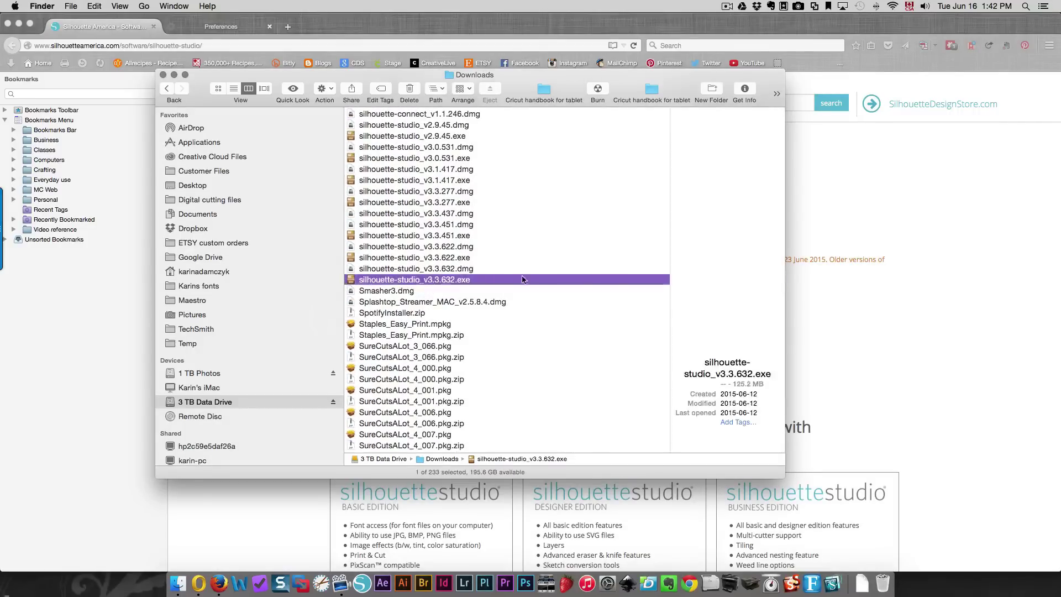
click(430, 268)
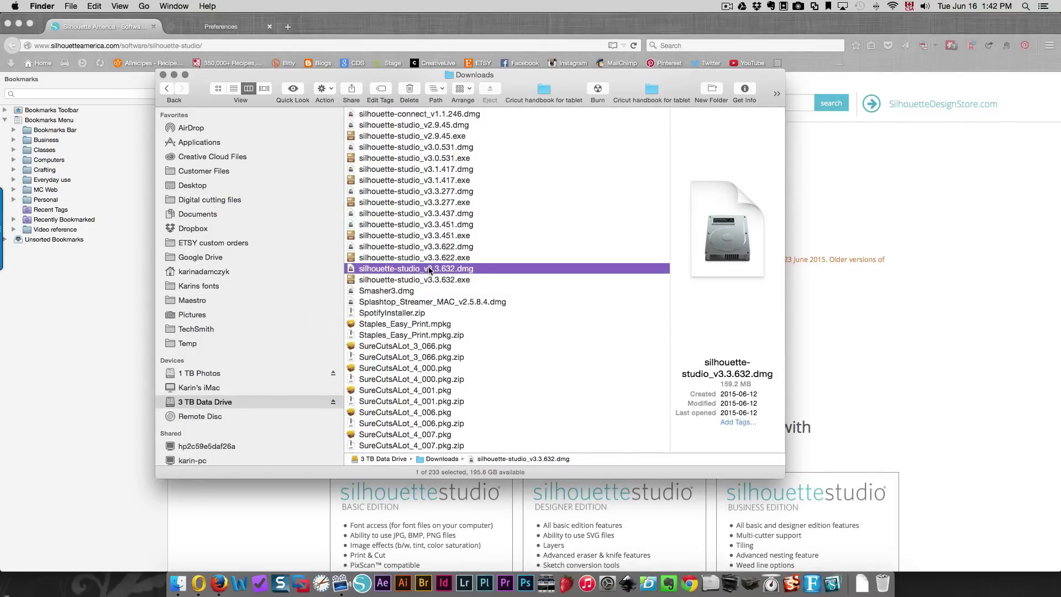
- Mount the v3.3.632 disk image and drag Silhouette Studio.app into Applications, replacing the old copy
double_click(430, 269)
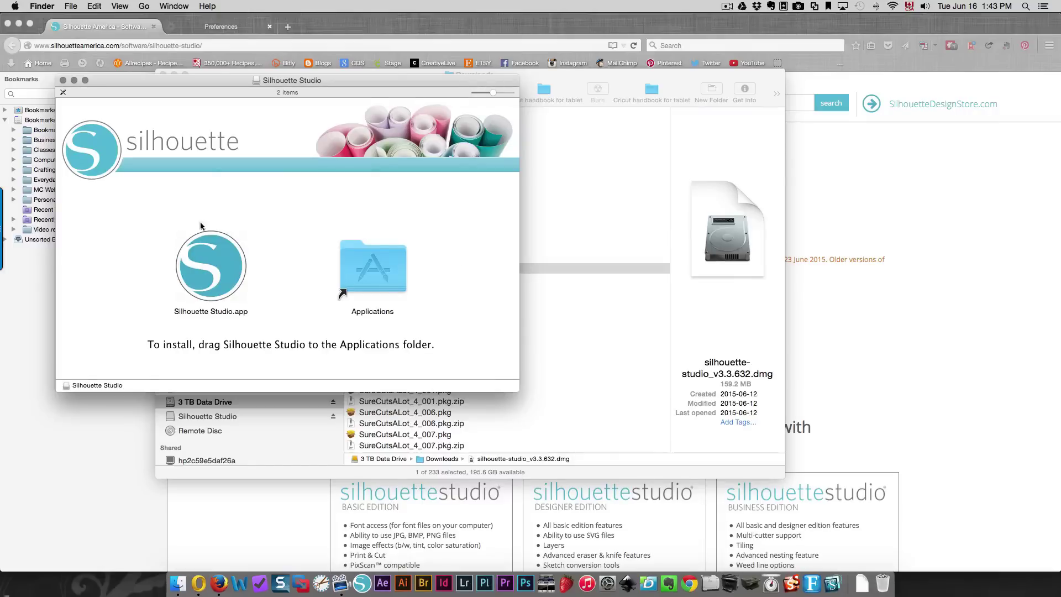
drag(204, 267, 372, 269)
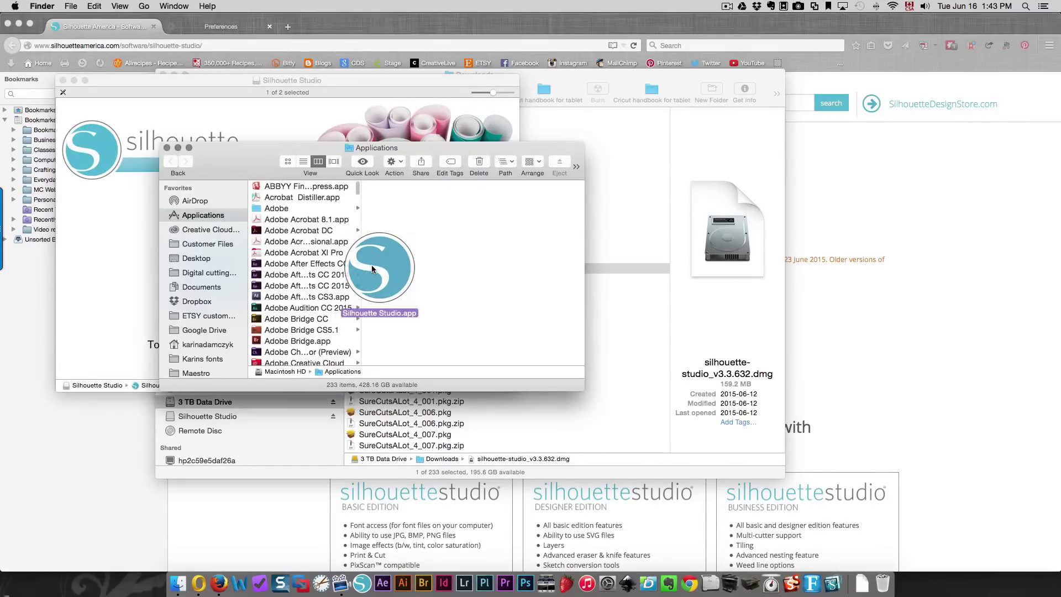
drag(373, 269, 224, 220)
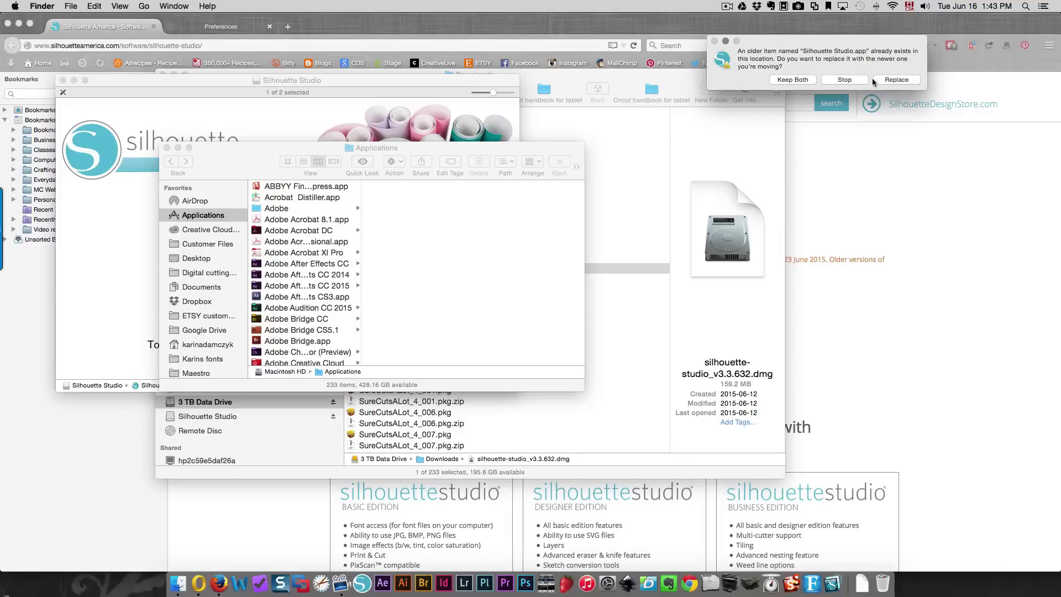
click(894, 81)
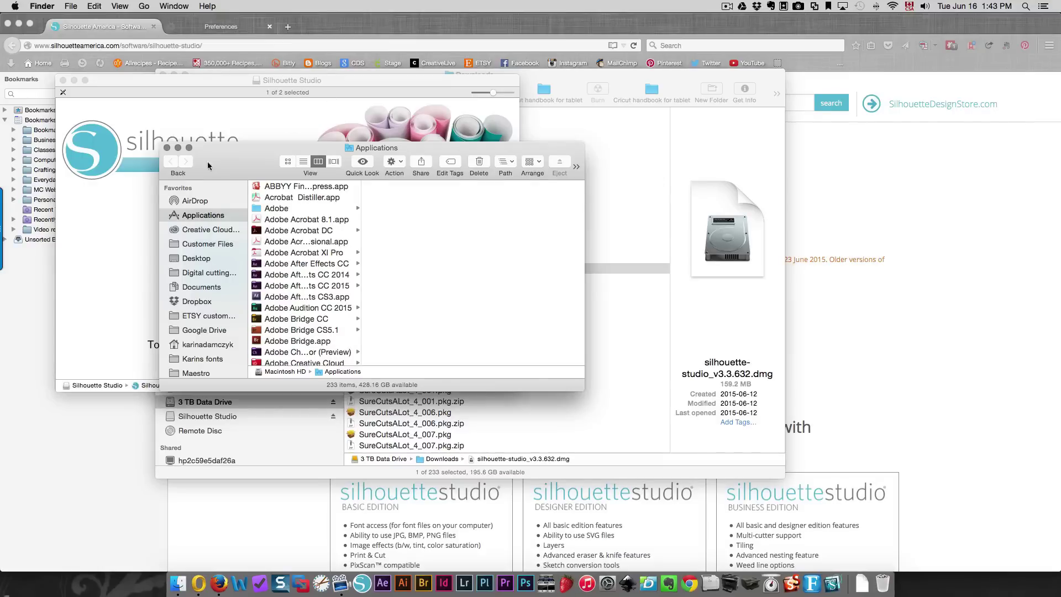
scroll(218, 267, down, 5)
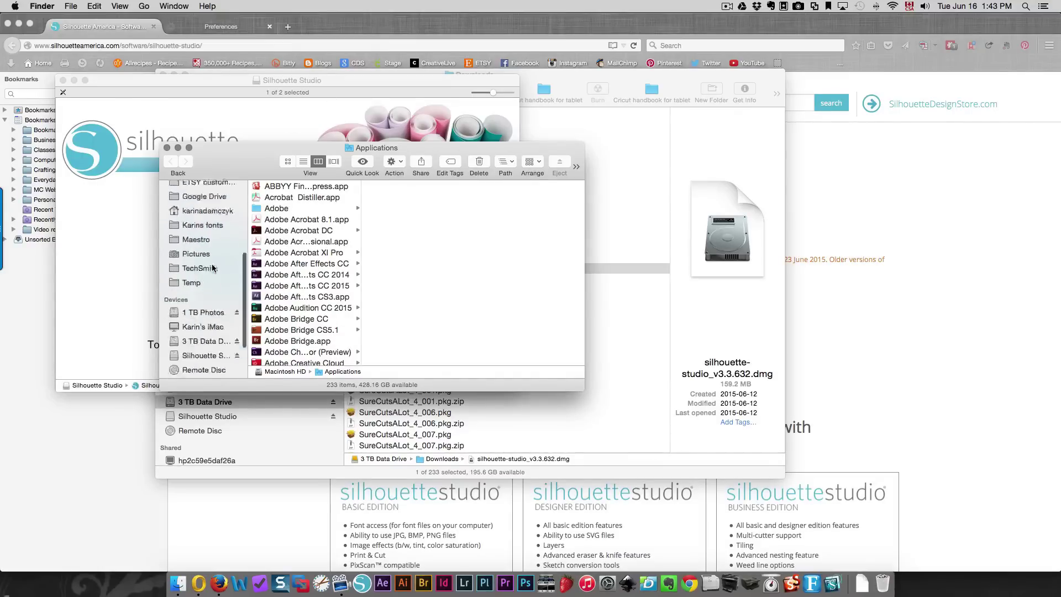
scroll(212, 278, down, 5)
- Eject the Silhouette Studio disk image, close Downloads, and launch Silhouette Studio from the Dock
click(206, 285)
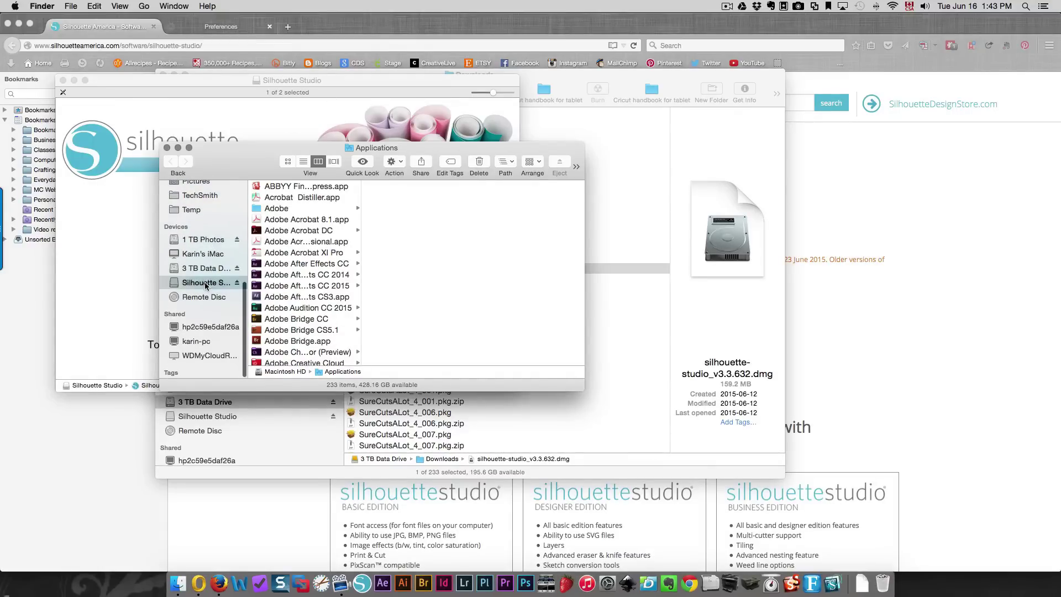
right_click(205, 285)
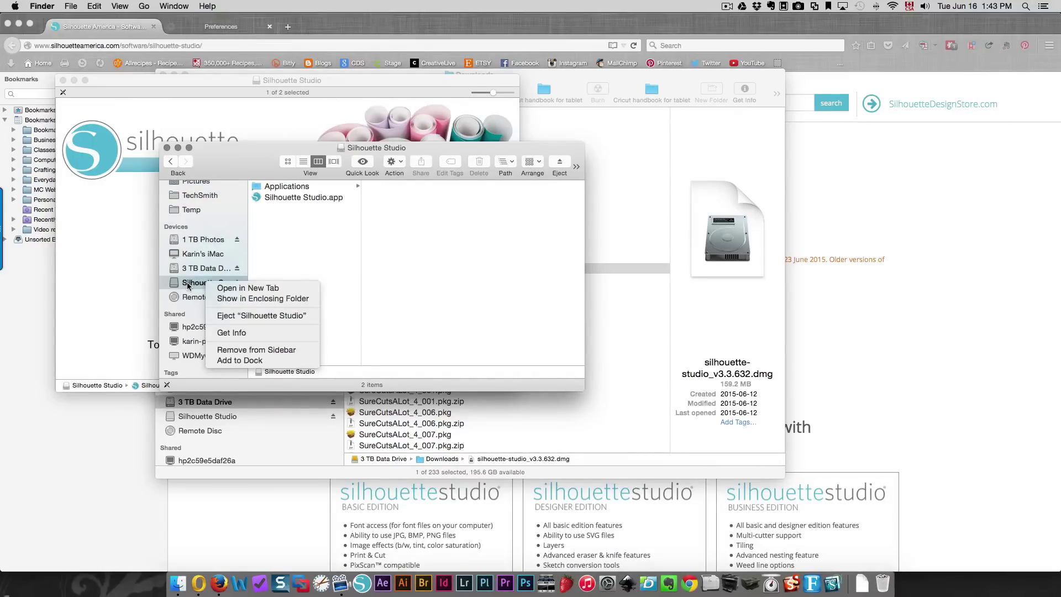
click(221, 319)
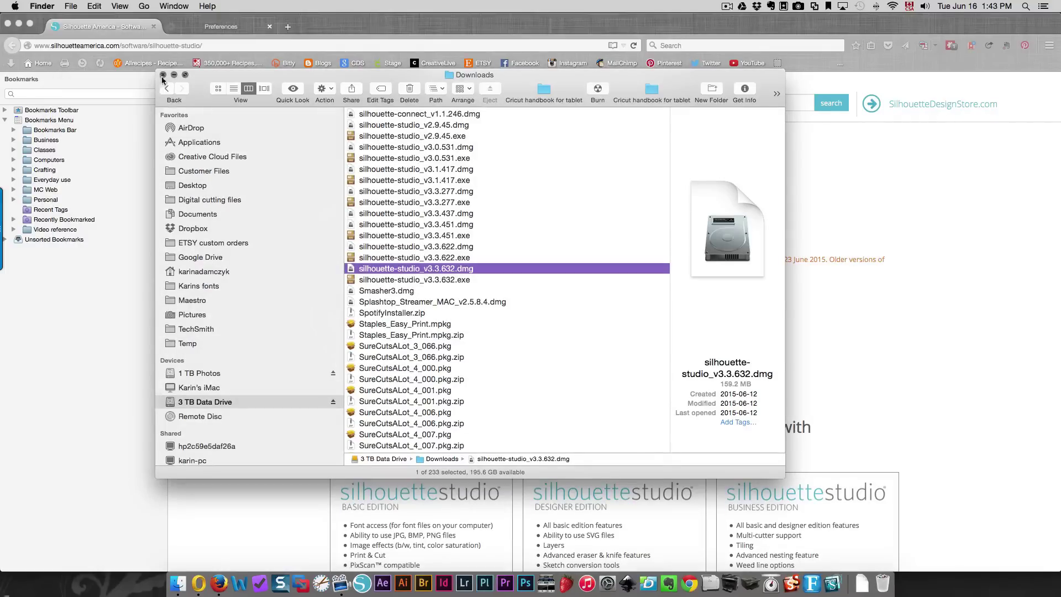
click(164, 84)
click(361, 590)
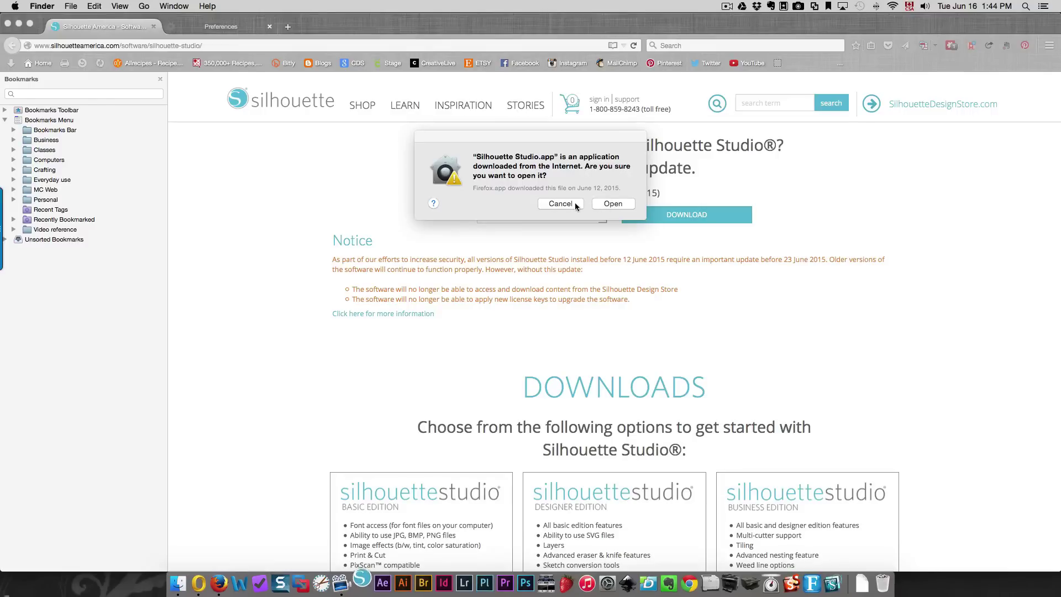
- Confirm opening the internet-downloaded Silhouette Studio app
click(607, 204)
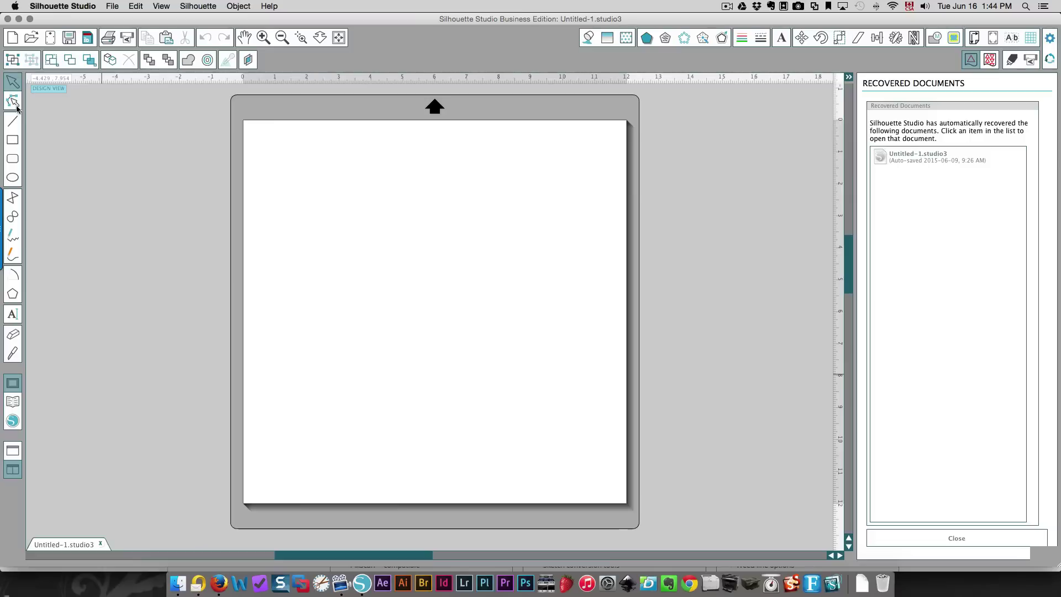
- Browse to Digital cutting files > Monograms > Circle frames and select chevron circle frame.svg
click(29, 38)
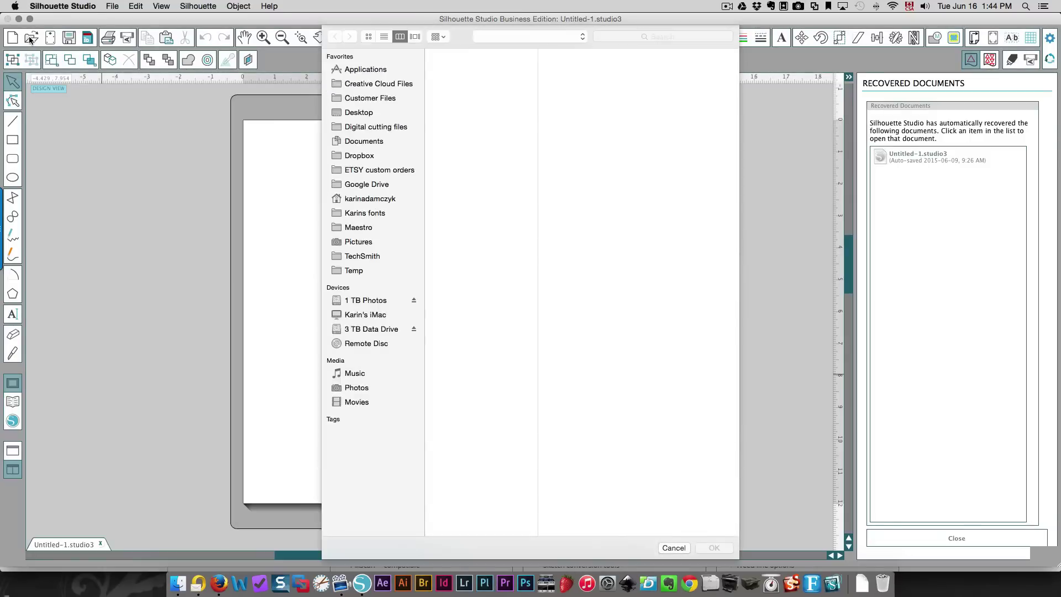
click(379, 131)
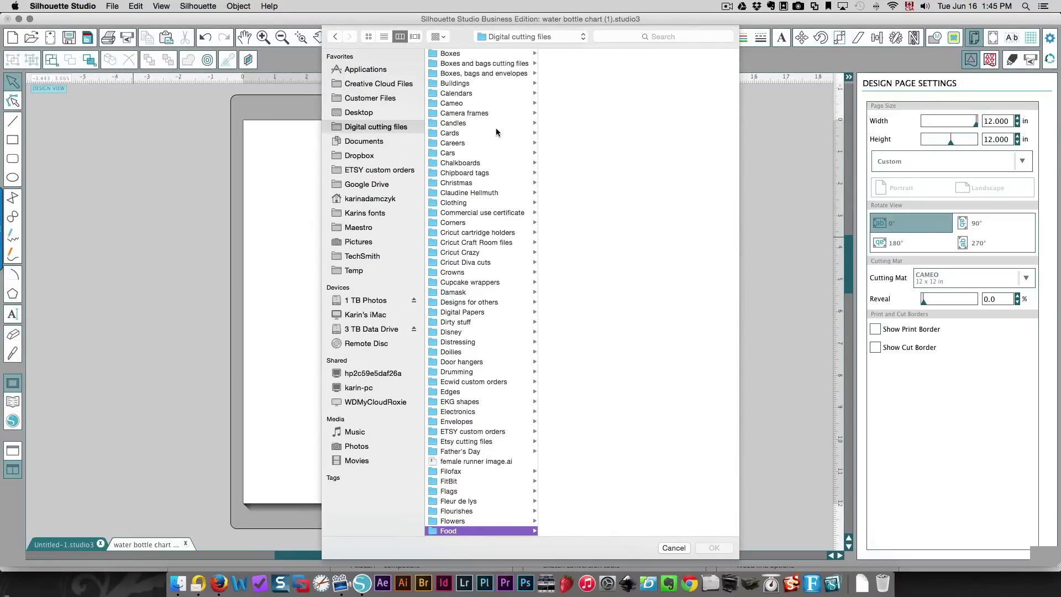
scroll(497, 133, up, 5)
scroll(497, 131, down, 1)
scroll(497, 131, down, 5)
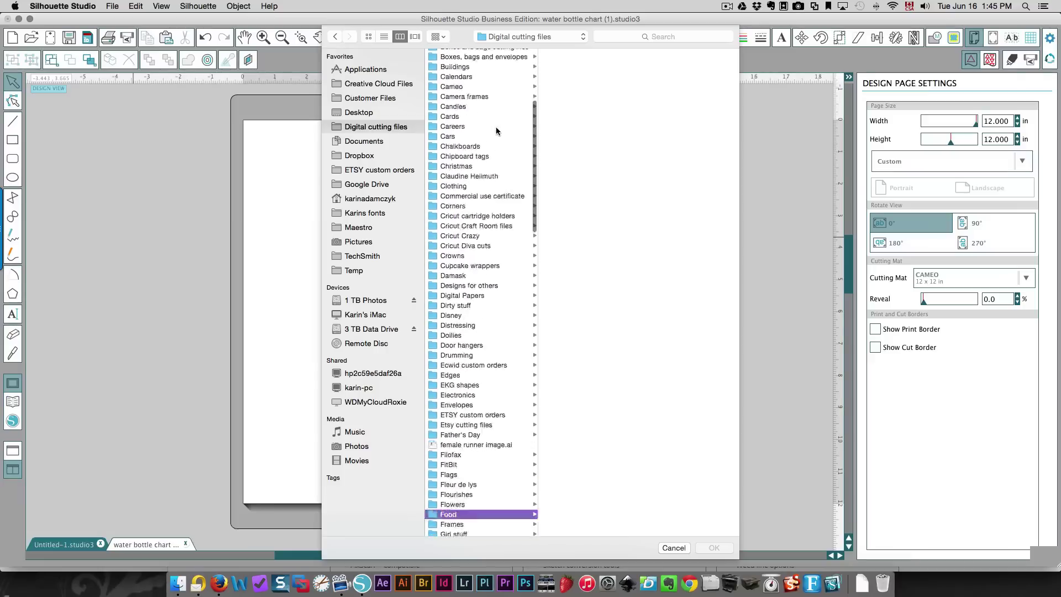
scroll(496, 130, down, 5)
scroll(497, 130, down, 2)
scroll(497, 131, down, 8)
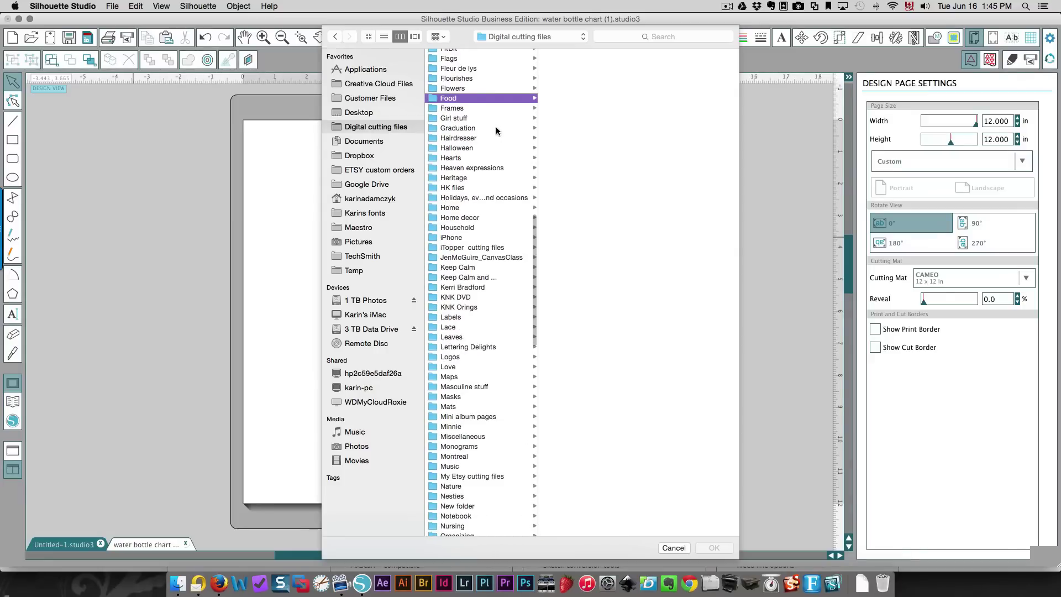
click(471, 446)
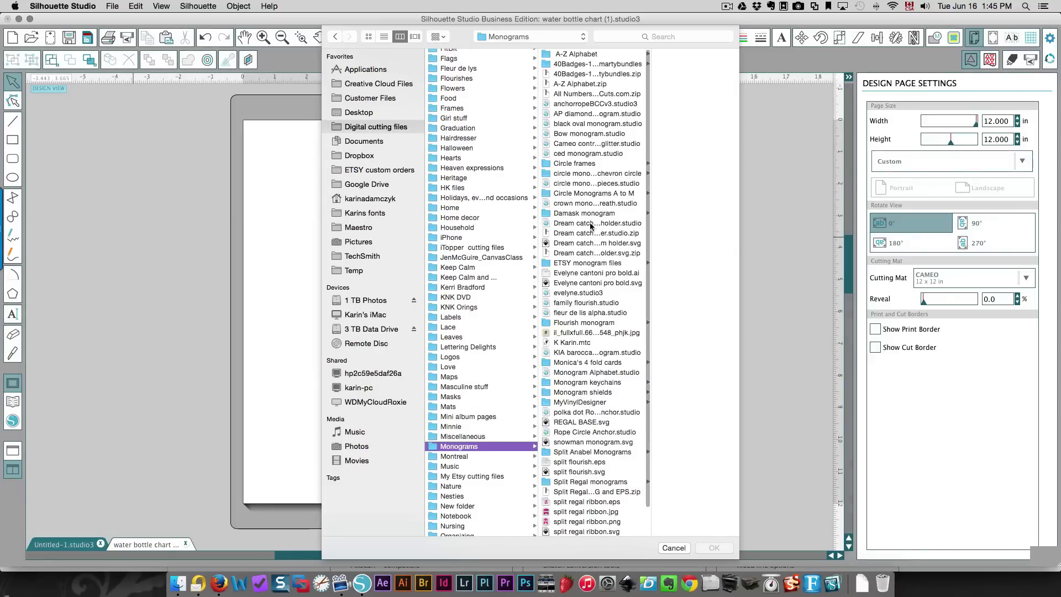
click(588, 164)
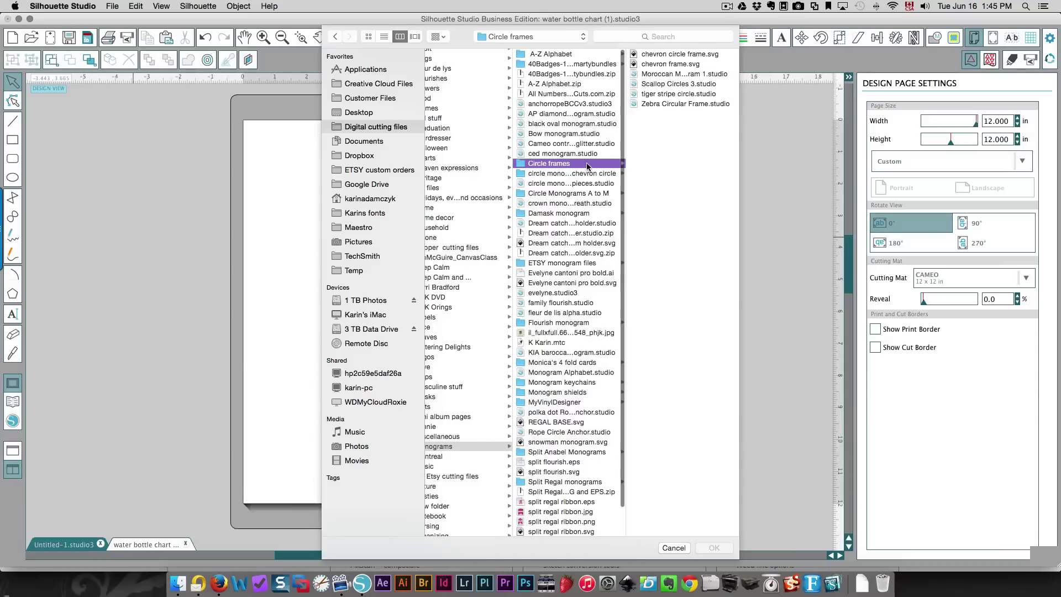
click(673, 58)
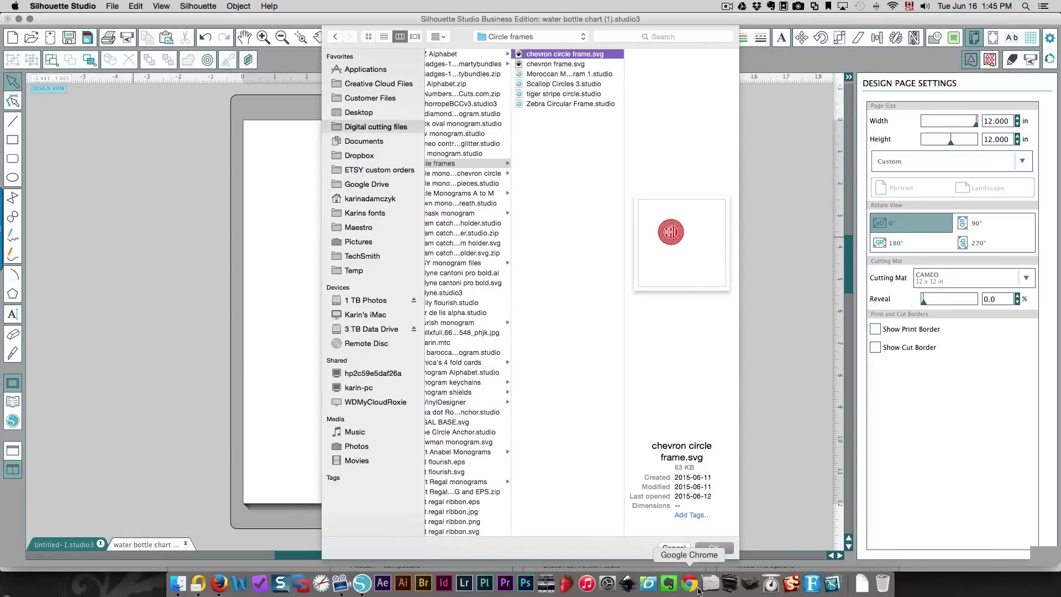
- Load the chevron frame, scale it to about 8.8 inches and nudge it to the page centre
key(Return)
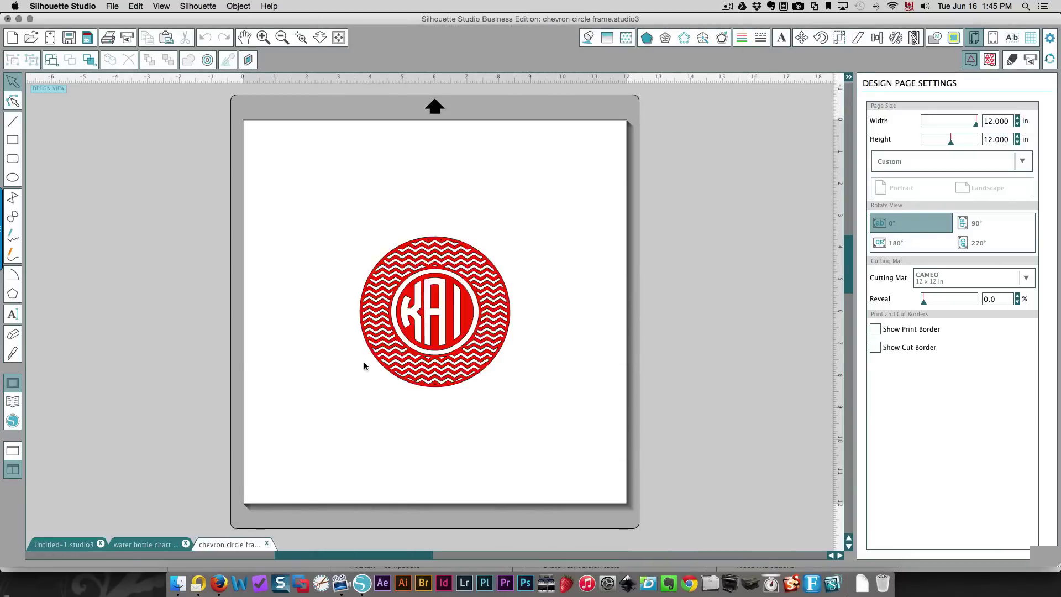
drag(476, 343, 416, 278)
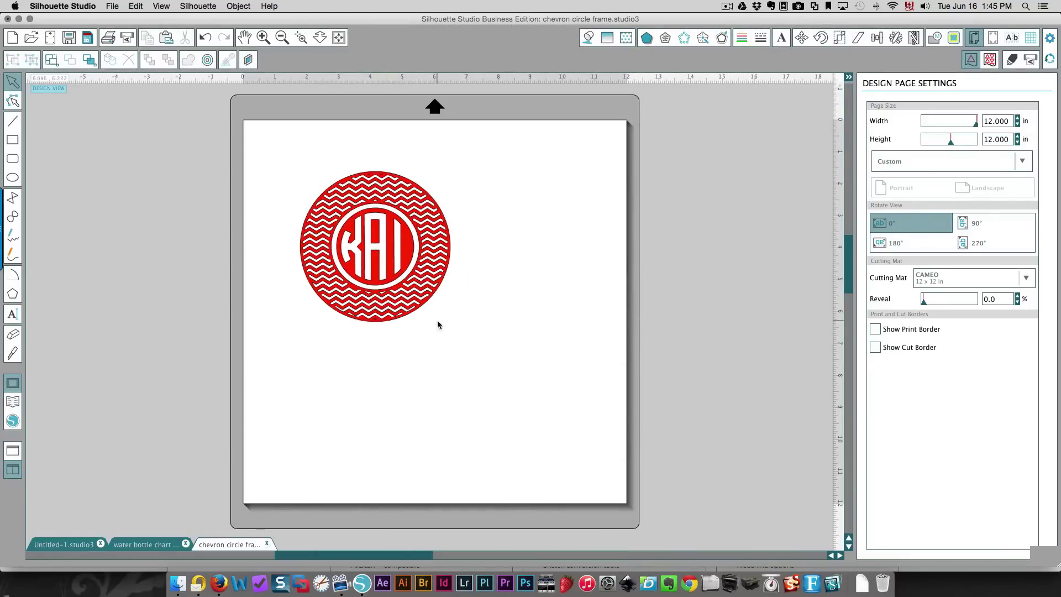
drag(453, 325, 584, 454)
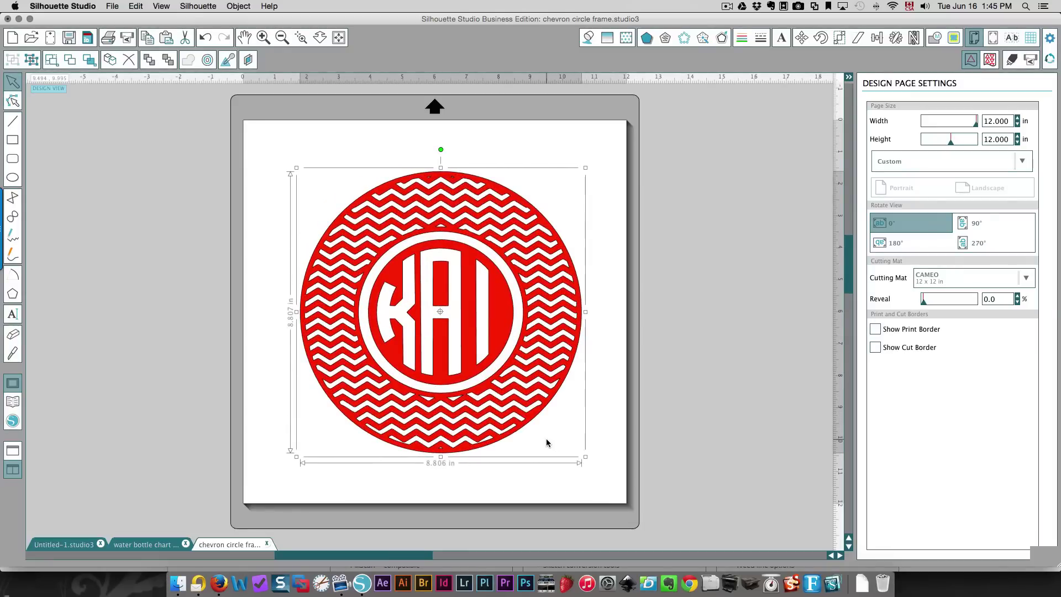
drag(444, 405, 423, 403)
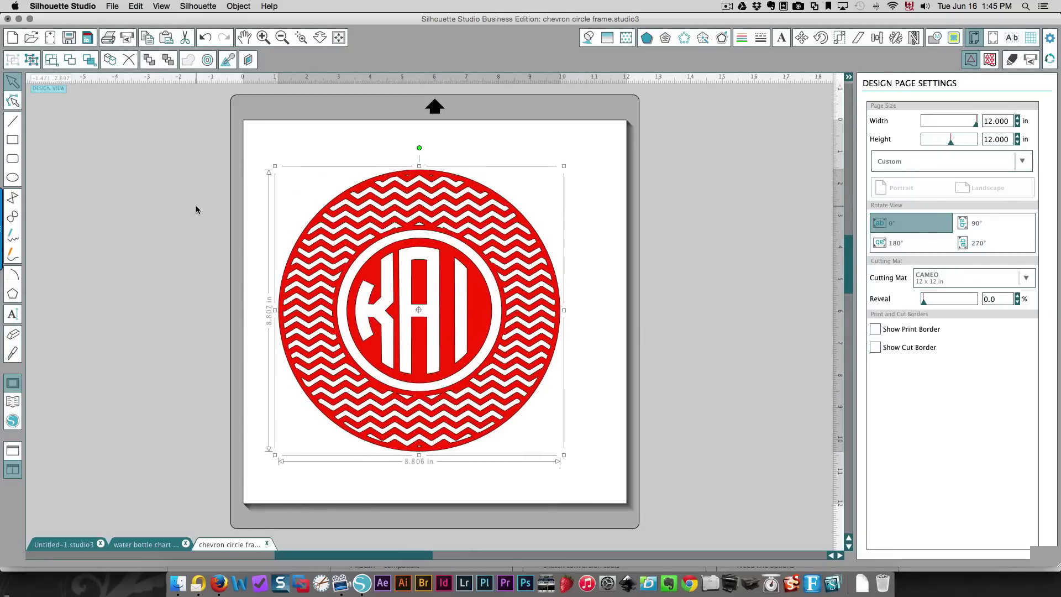
click(62, 8)
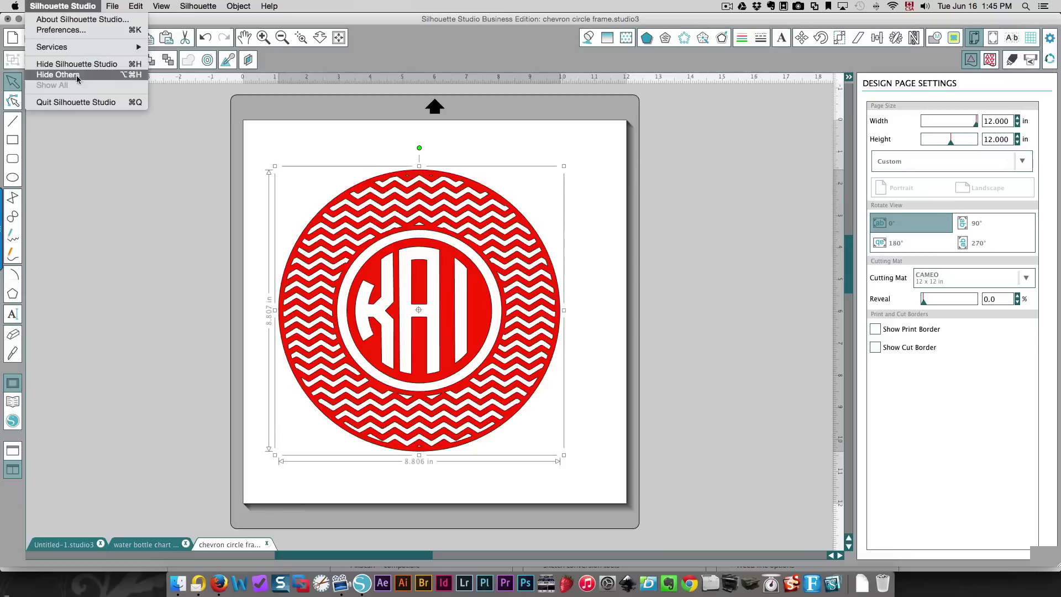
click(74, 21)
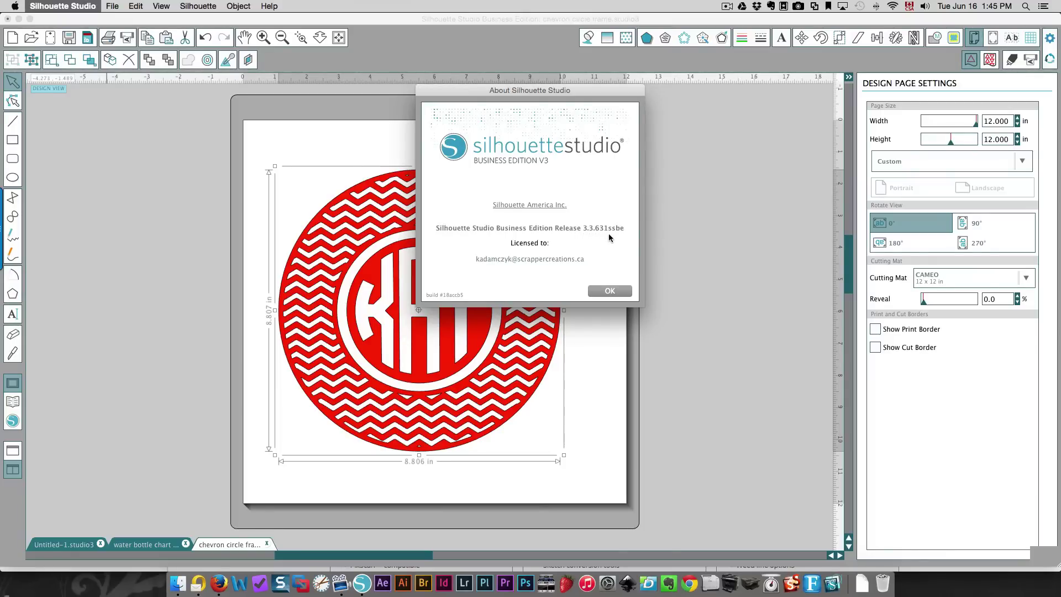
click(613, 291)
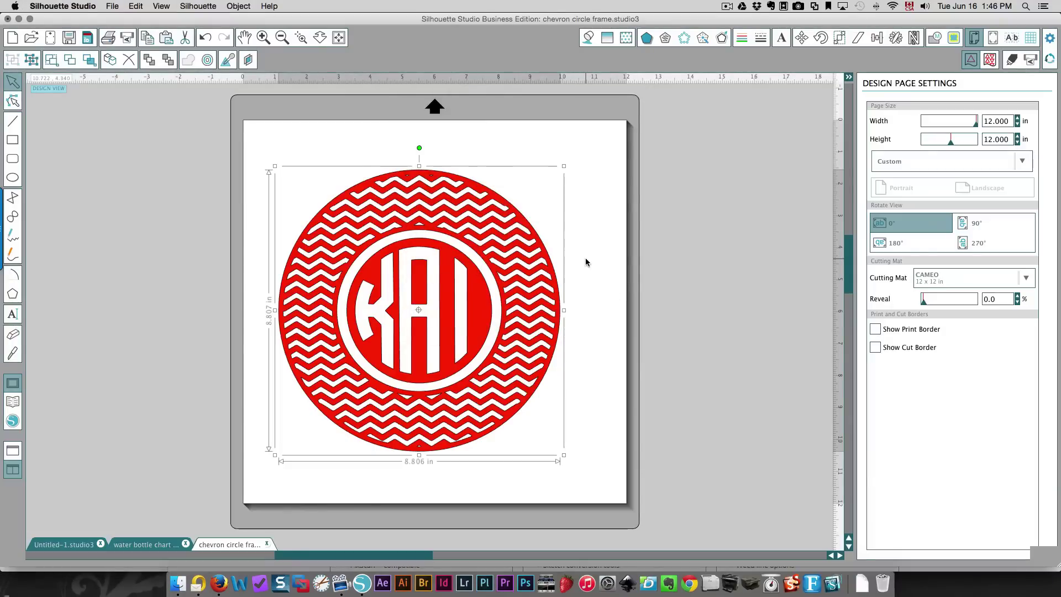